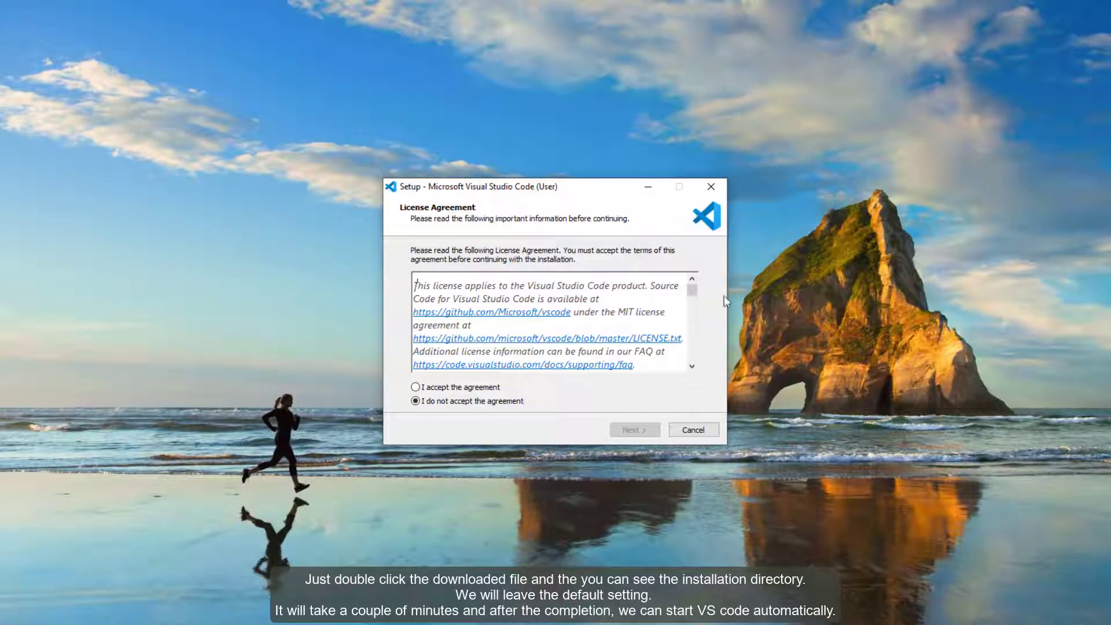
Accept the Visual Studio Code license agreement and keep the default destination location and Start Menu folder
left_click(415, 387)
left_click(634, 429)
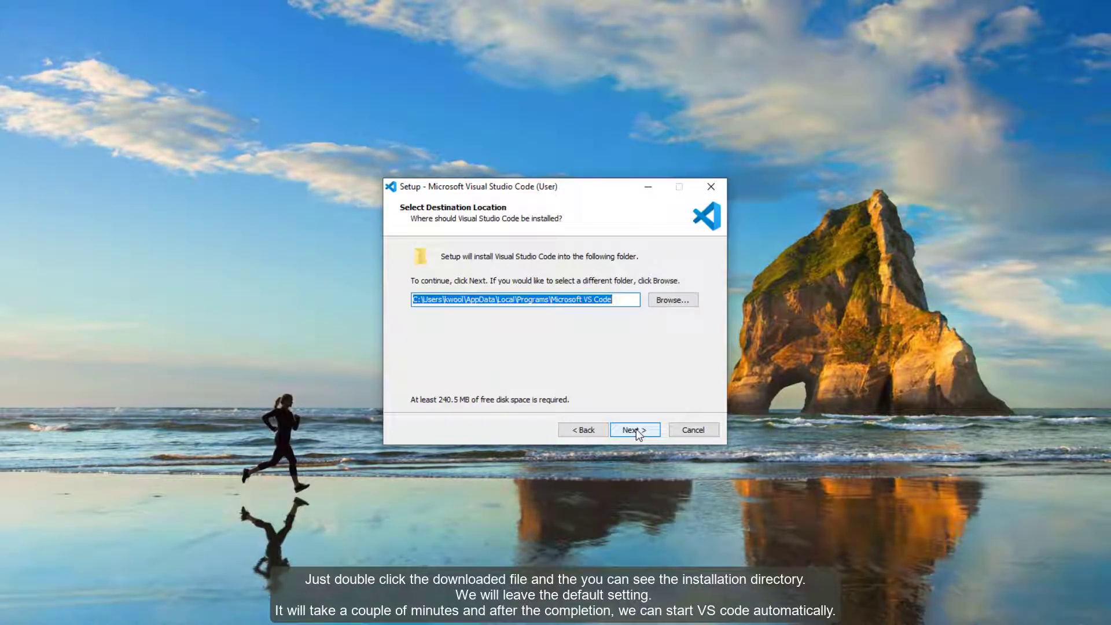
left_click(638, 429)
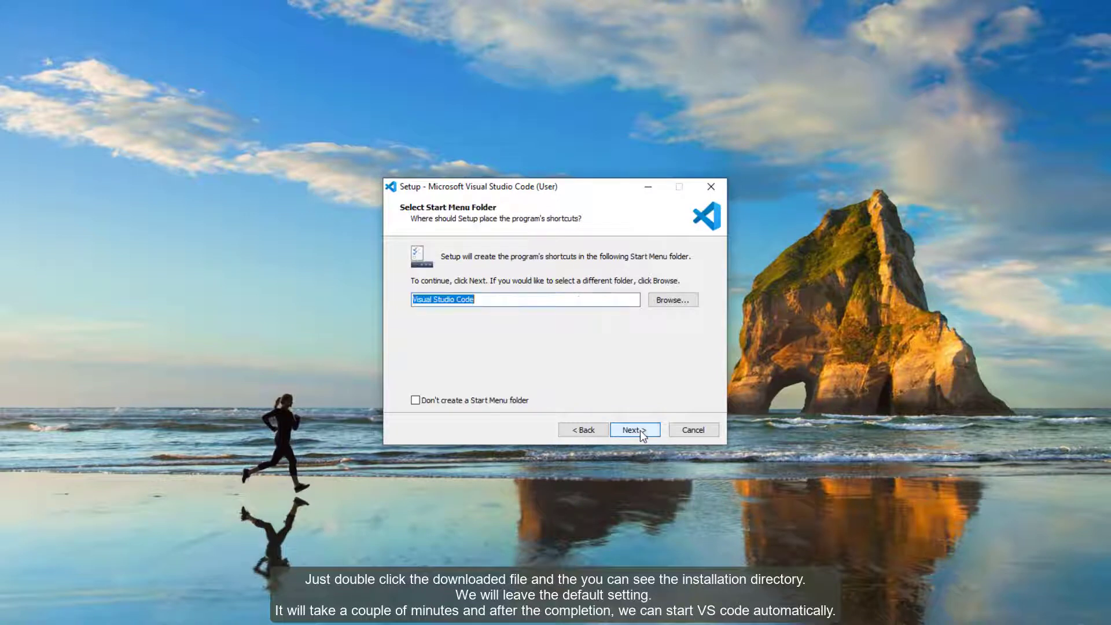
left_click(640, 430)
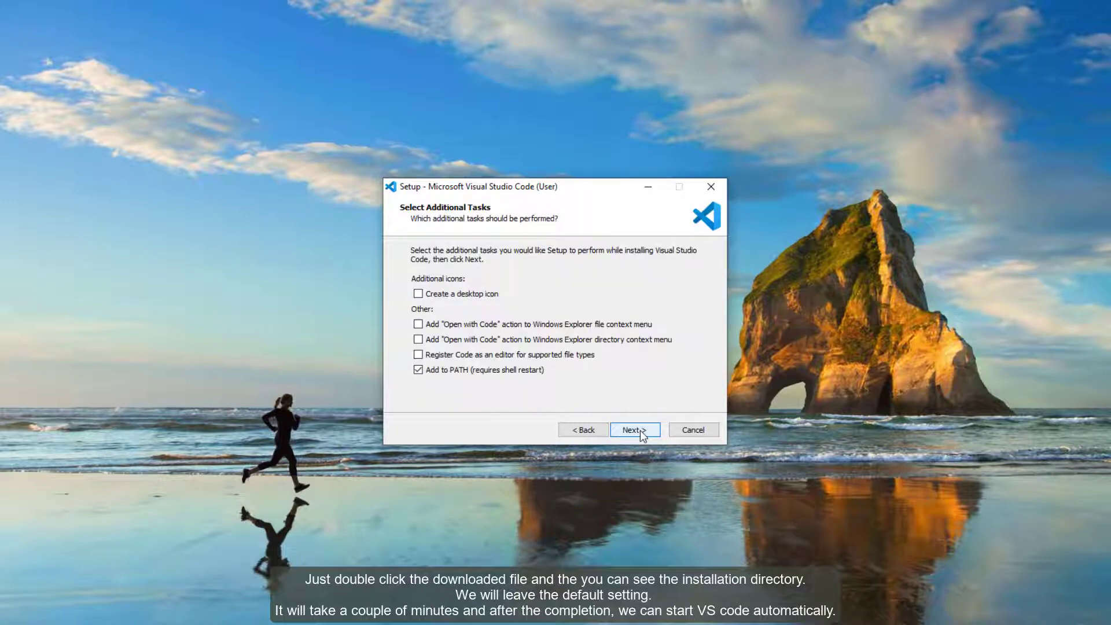
Add a desktop icon to the additional setup tasks, install Visual Studio Code, and finish setup with the launch option enabled
left_click(418, 293)
left_click(641, 432)
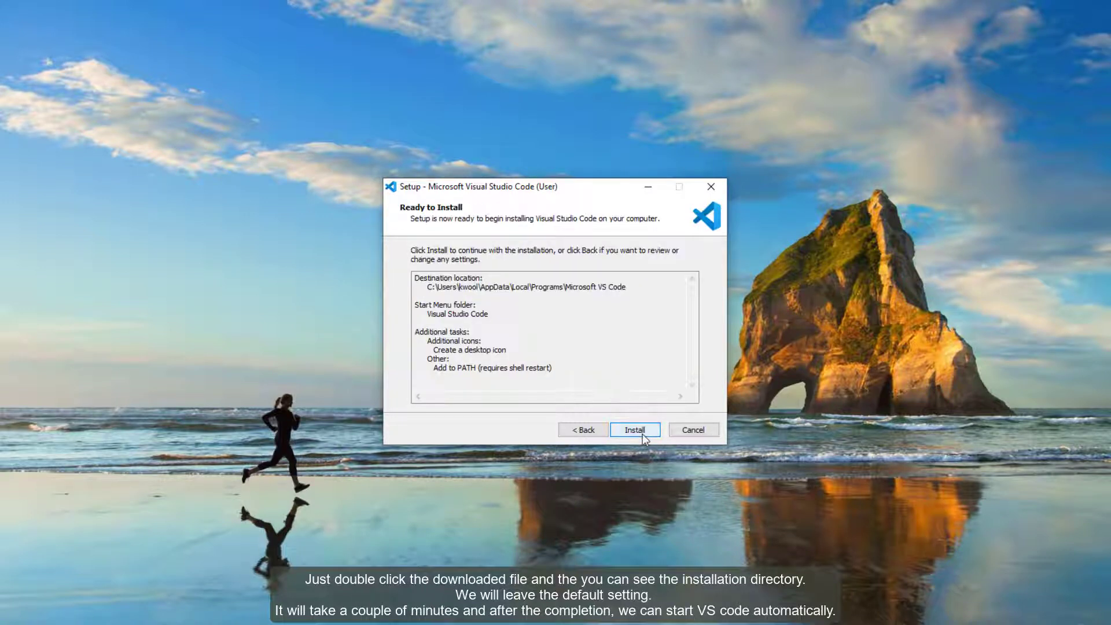
left_click(643, 433)
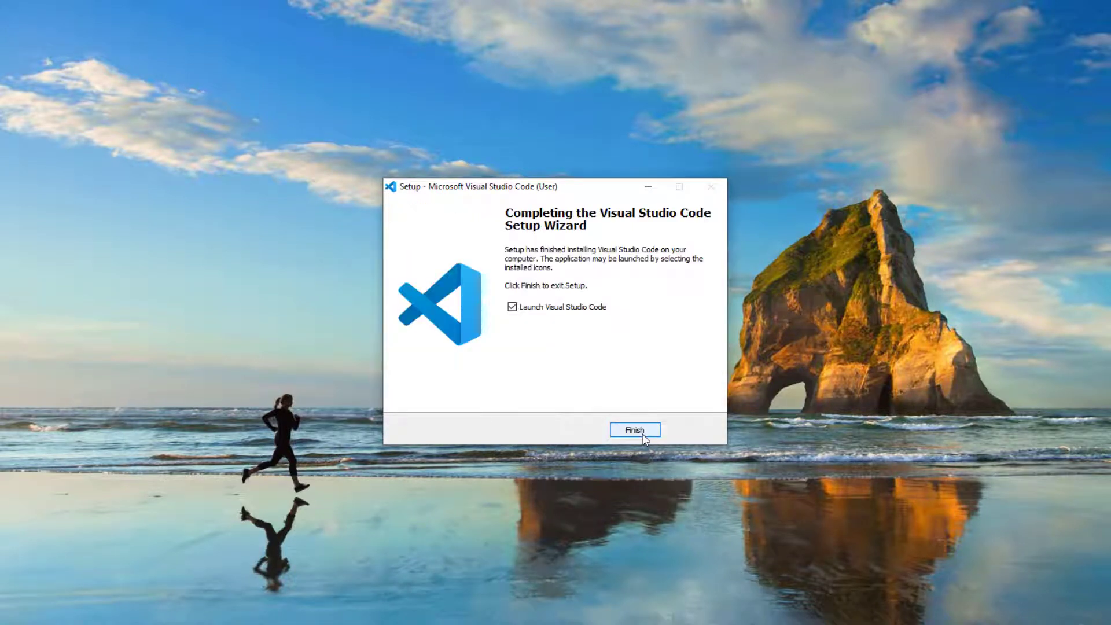
left_click(635, 430)
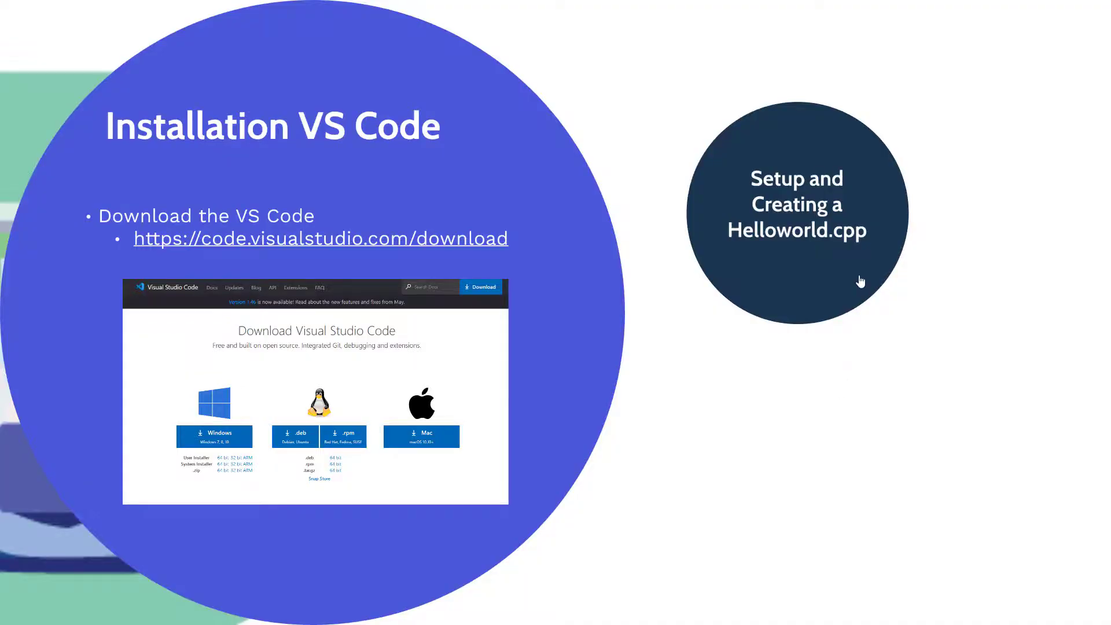
left_click(860, 281)
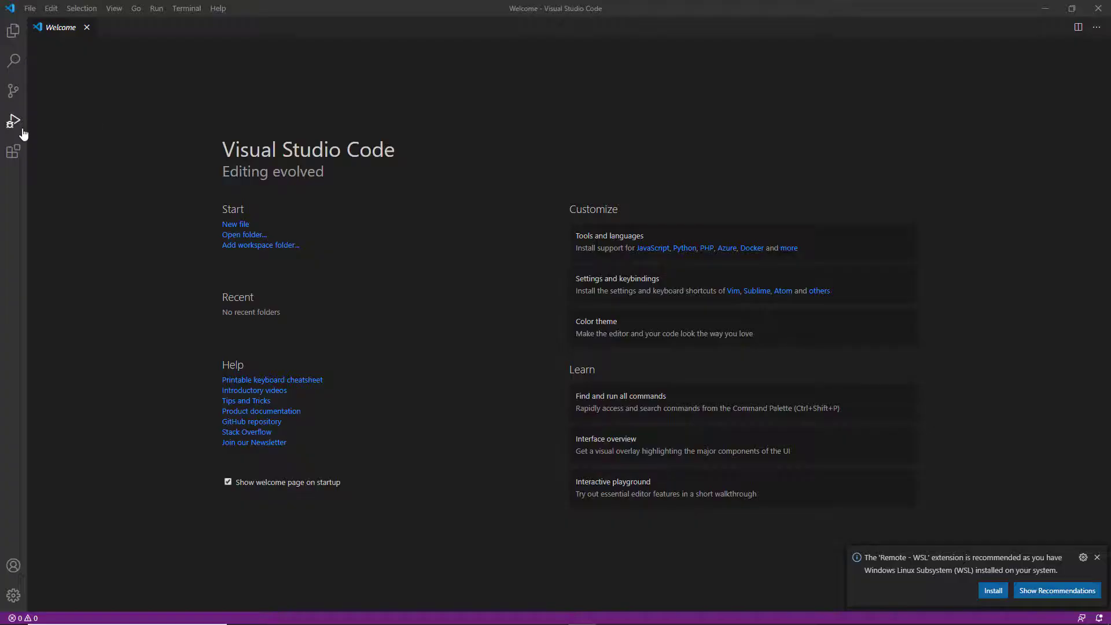
Search the extensions marketplace for c/c++ and install Microsoft's C/C++ extension
left_click(13, 151)
type("C")
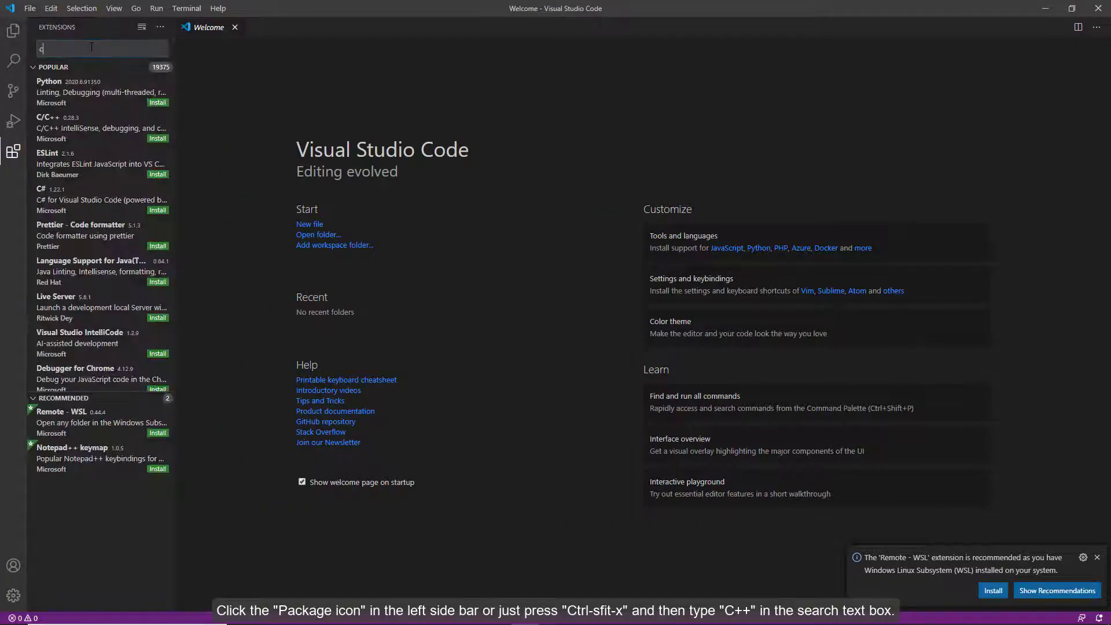
type("/c++")
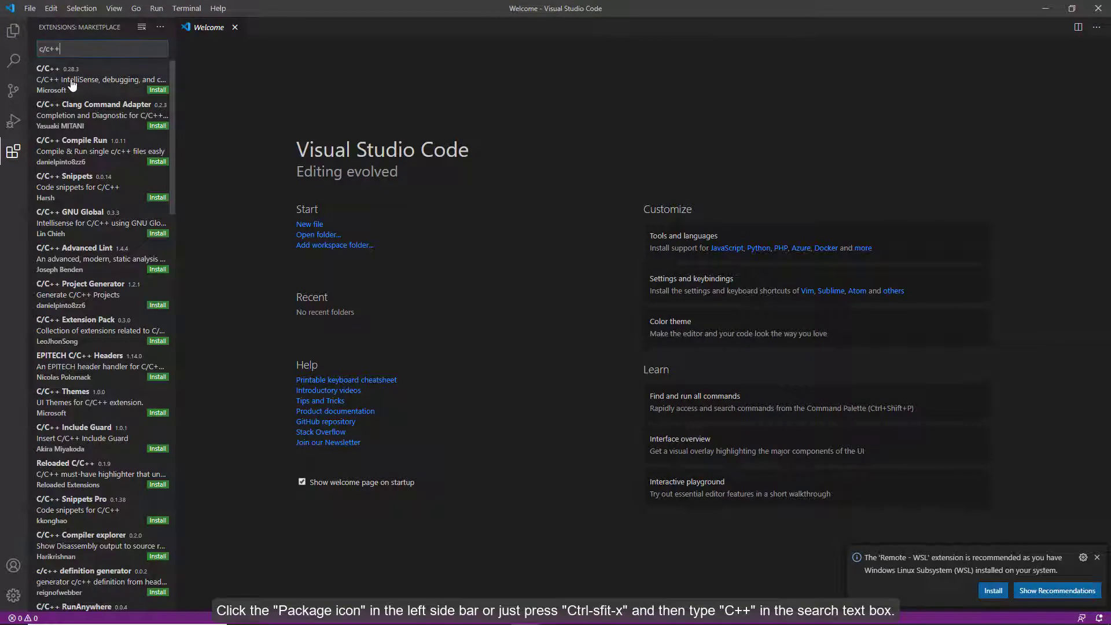
left_click(73, 85)
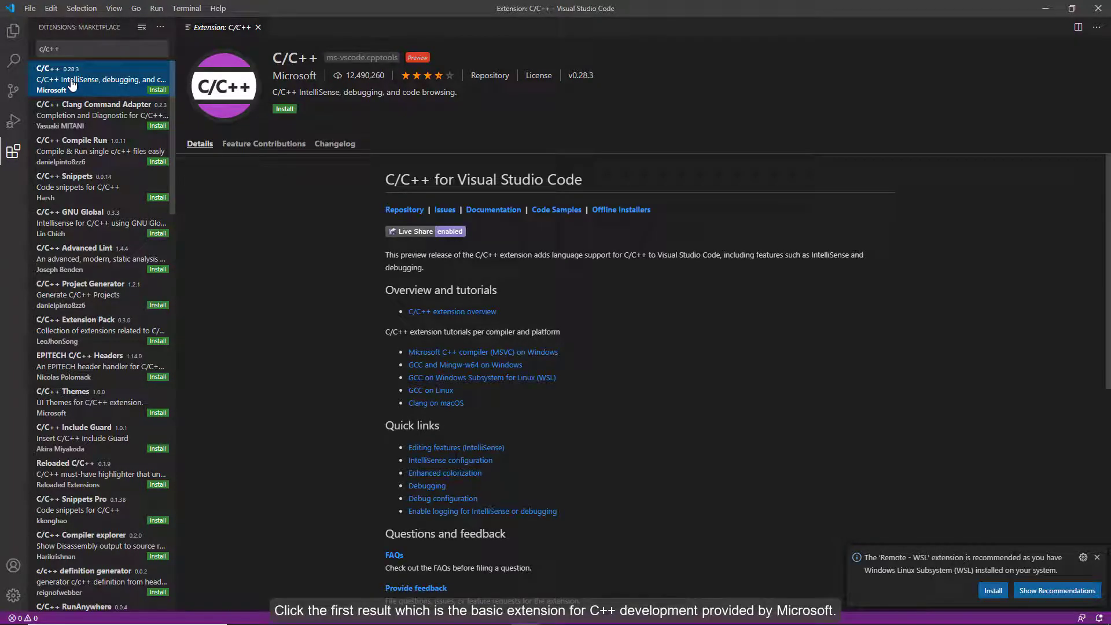
left_click(288, 110)
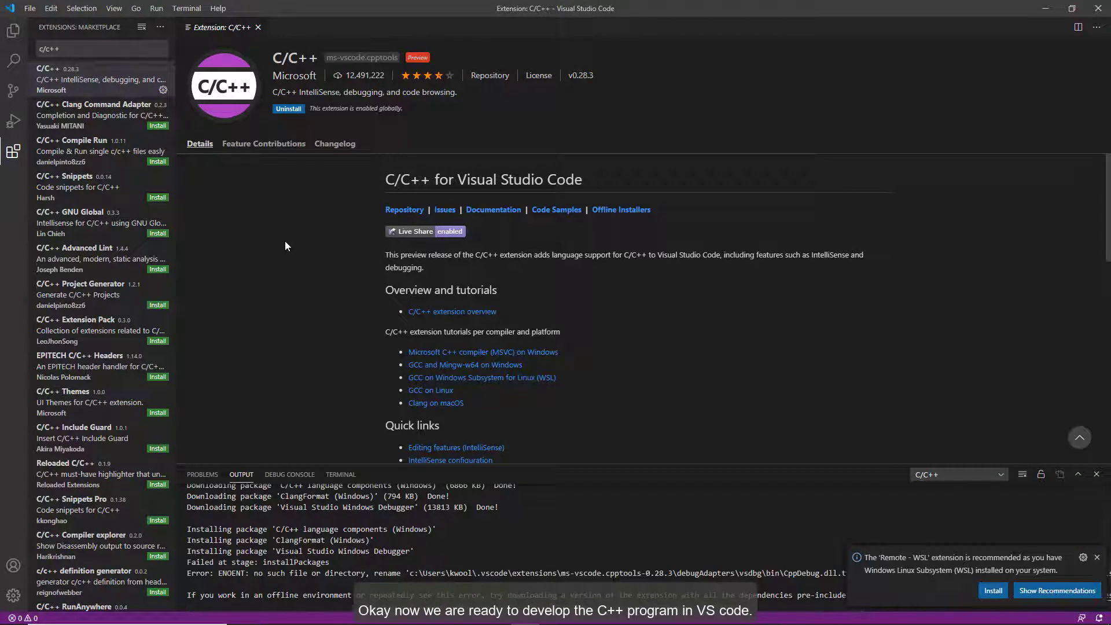
scroll(347, 532, "down", 1)
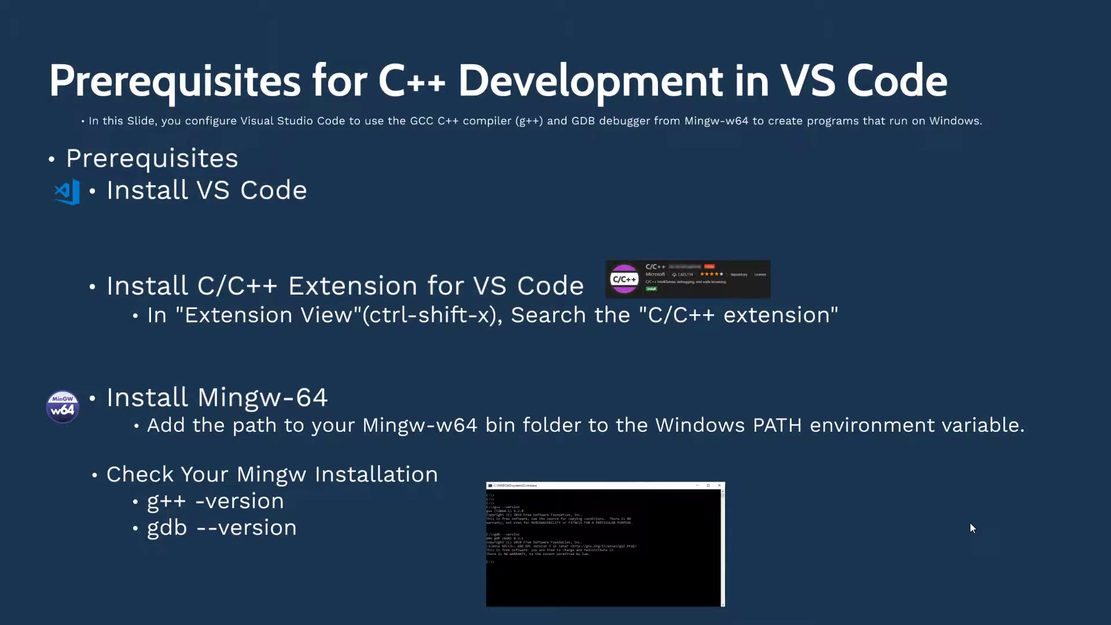
key("Right")
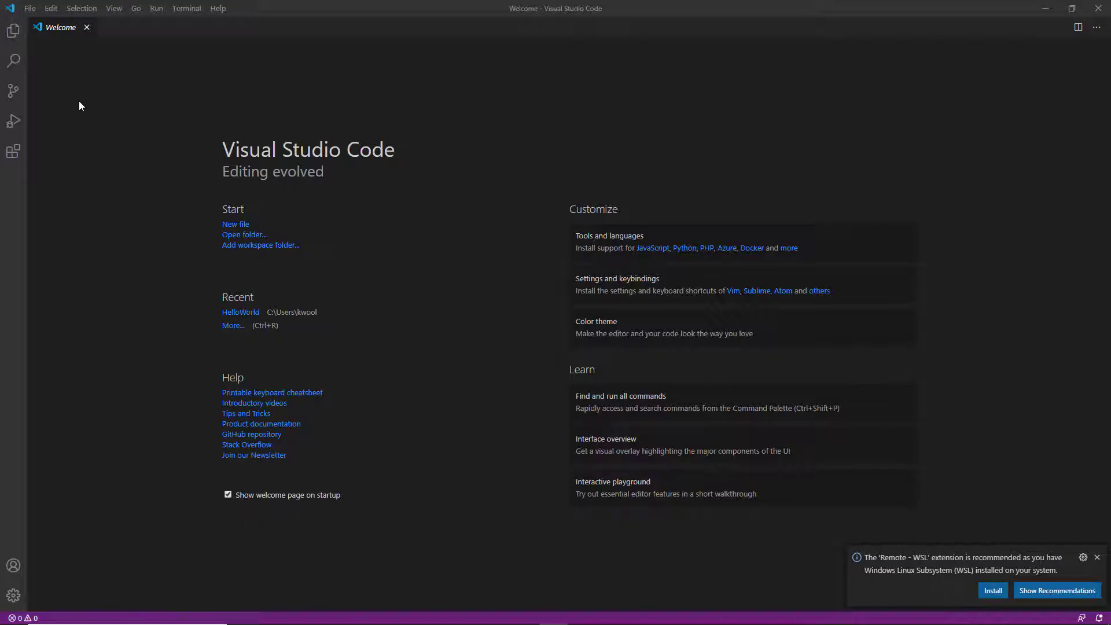
Create a new folder named HelloWorld in the user's home directory and open it as the working folder
left_click(14, 32)
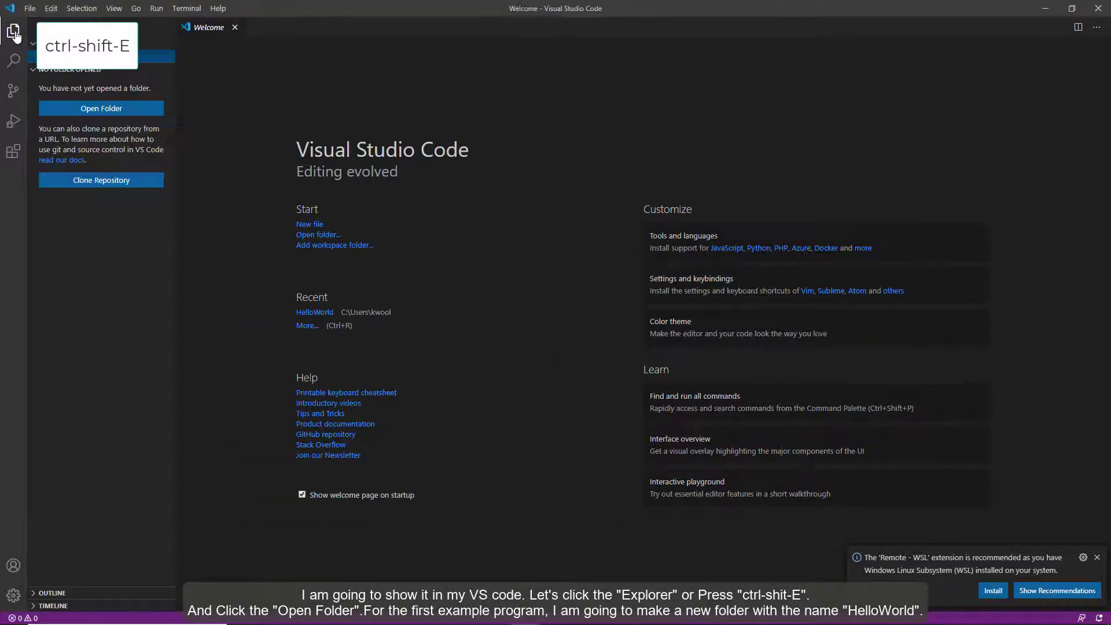
left_click(110, 107)
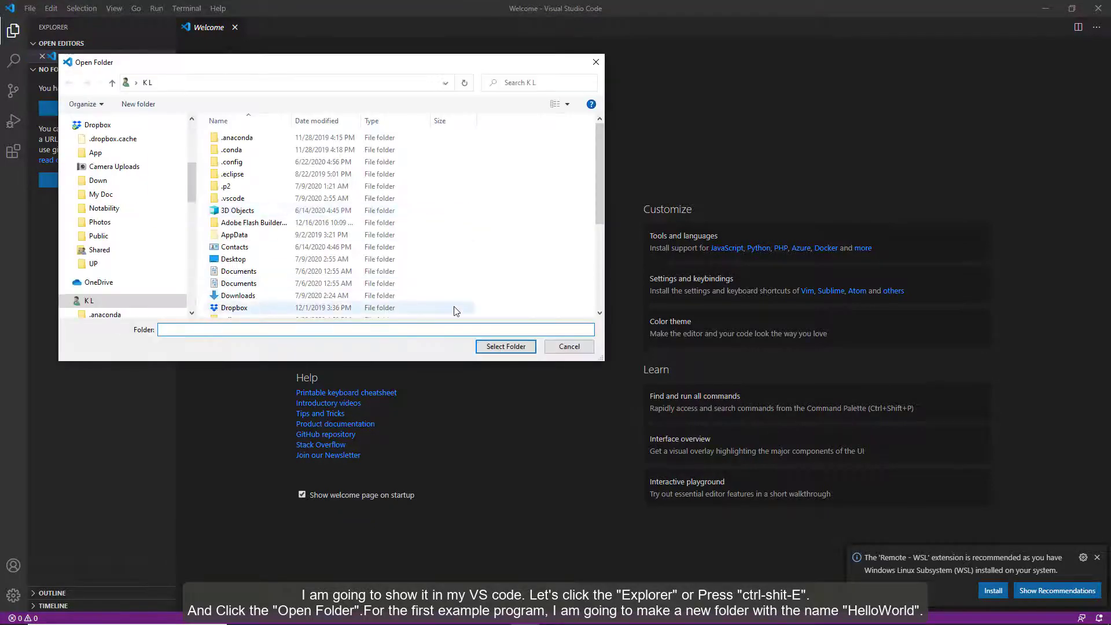
key("ctrl+shift+n")
type("He")
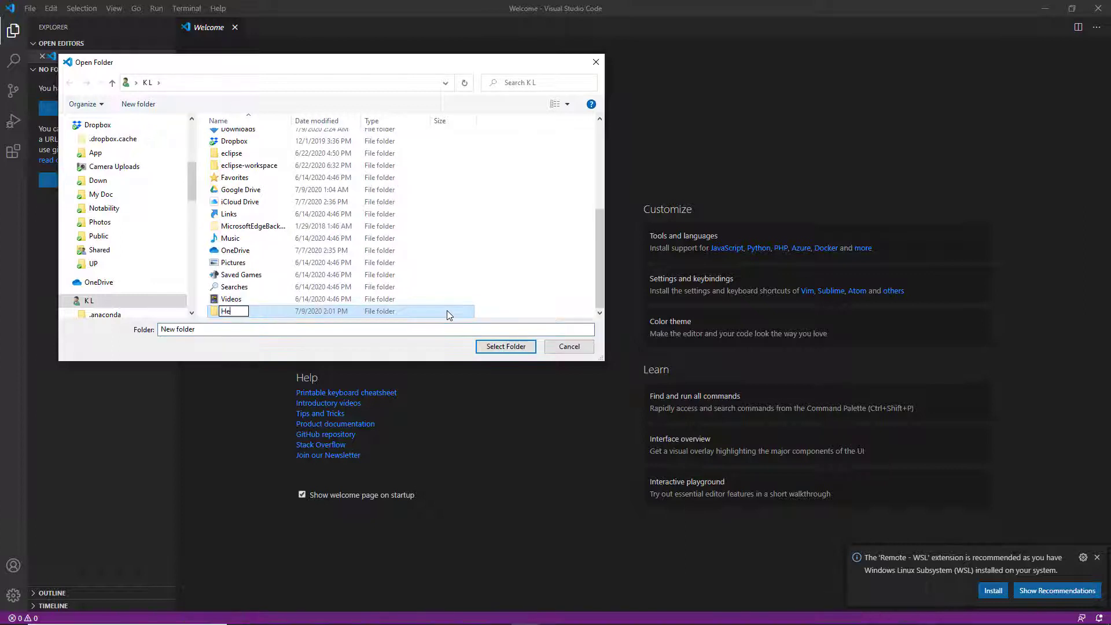
type("lloWorld")
key("Return")
left_click(502, 345)
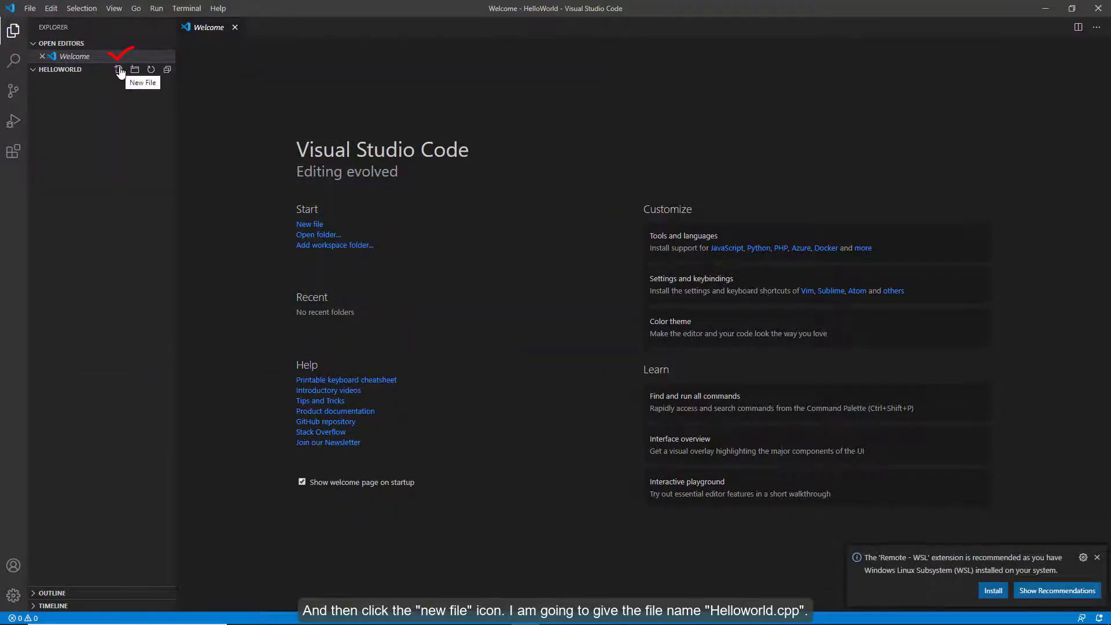
Create a new file named HelloWorld.cpp in the HelloWorld folder
left_click(118, 69)
type("HelloWorld.cpp")
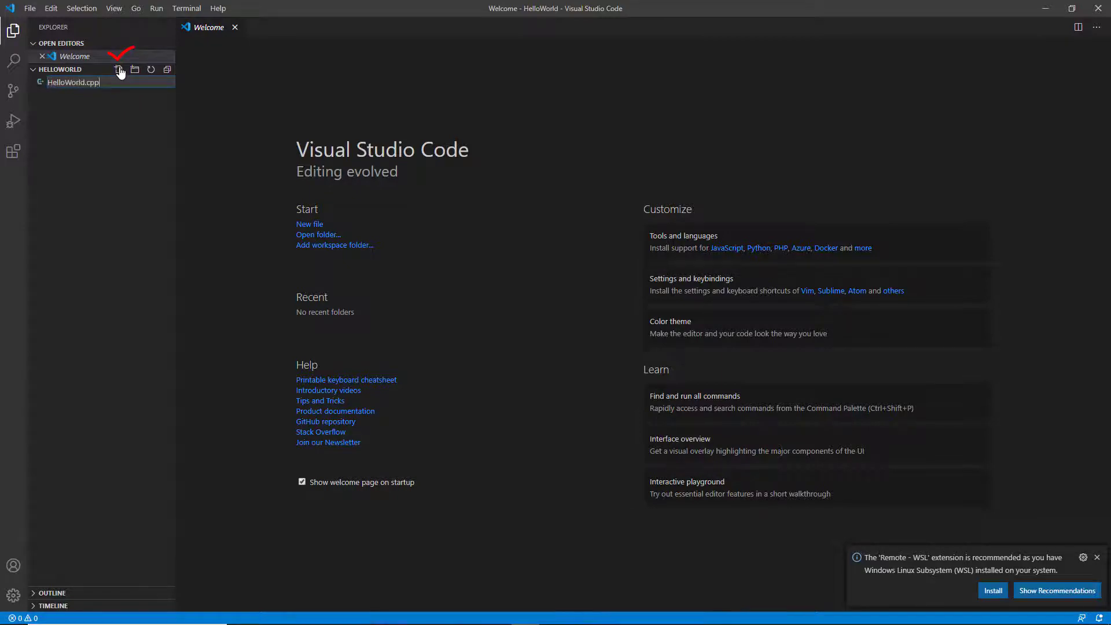
key("Return")
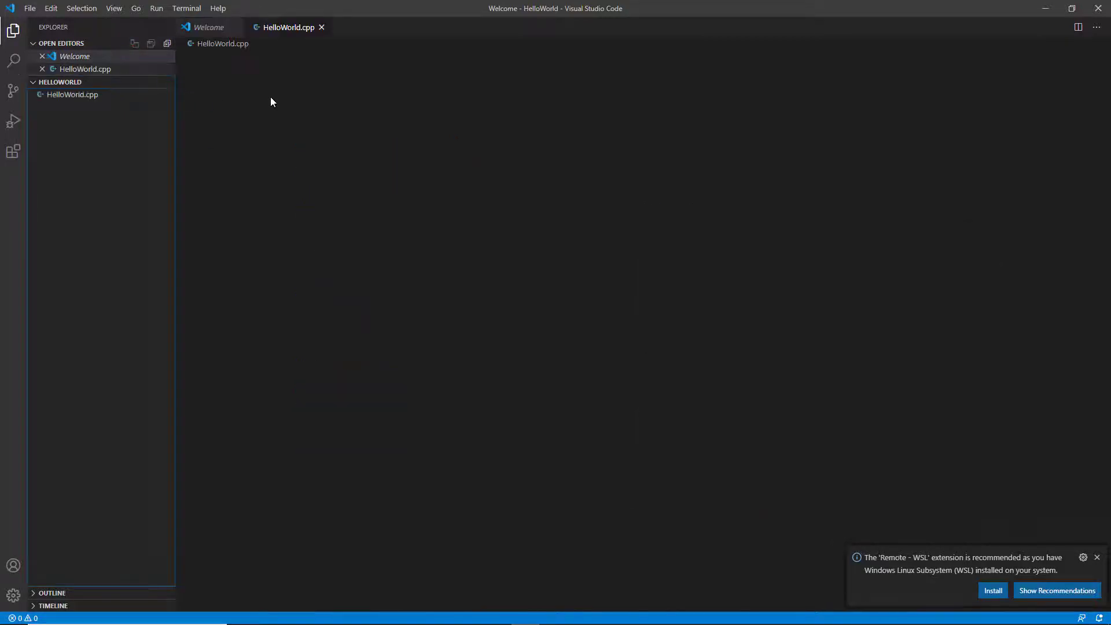
Write #include <iostream> and using namespace std; in HelloWorld.cpp, starting on line 2
key("Return")
type("#i")
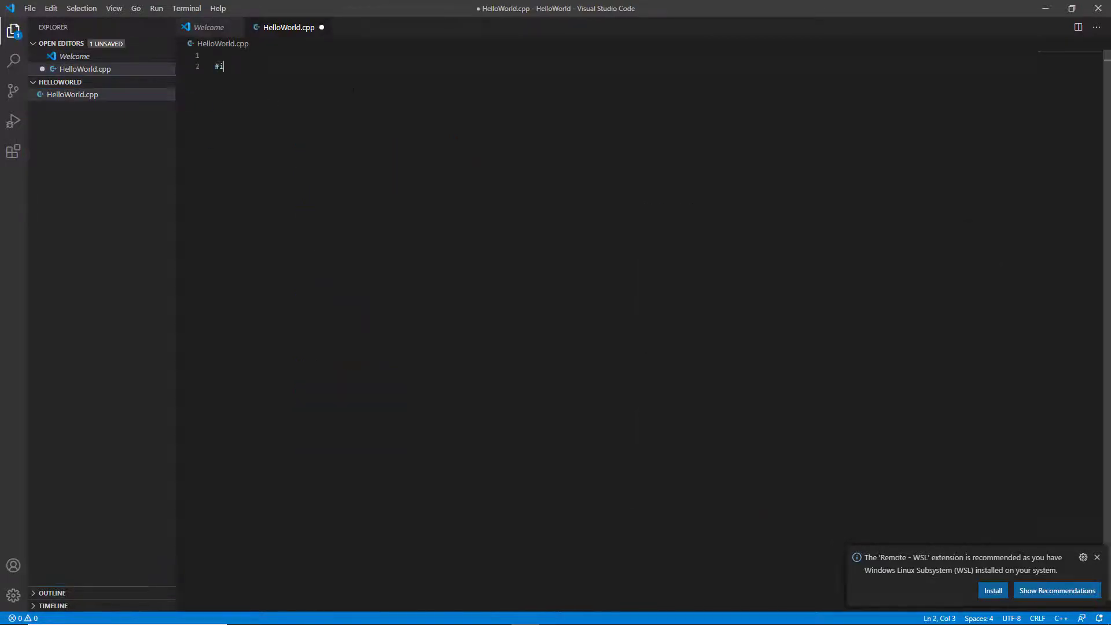
type("nclude <iostream>")
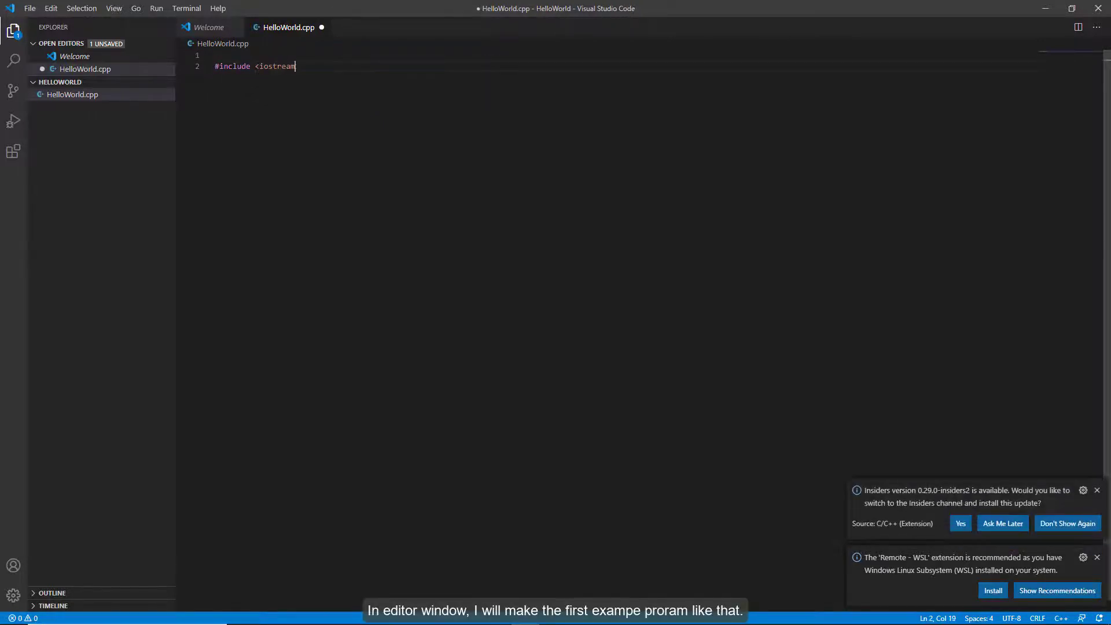
key("Return")
type("using namespace std;")
key("Return")
key("Return")
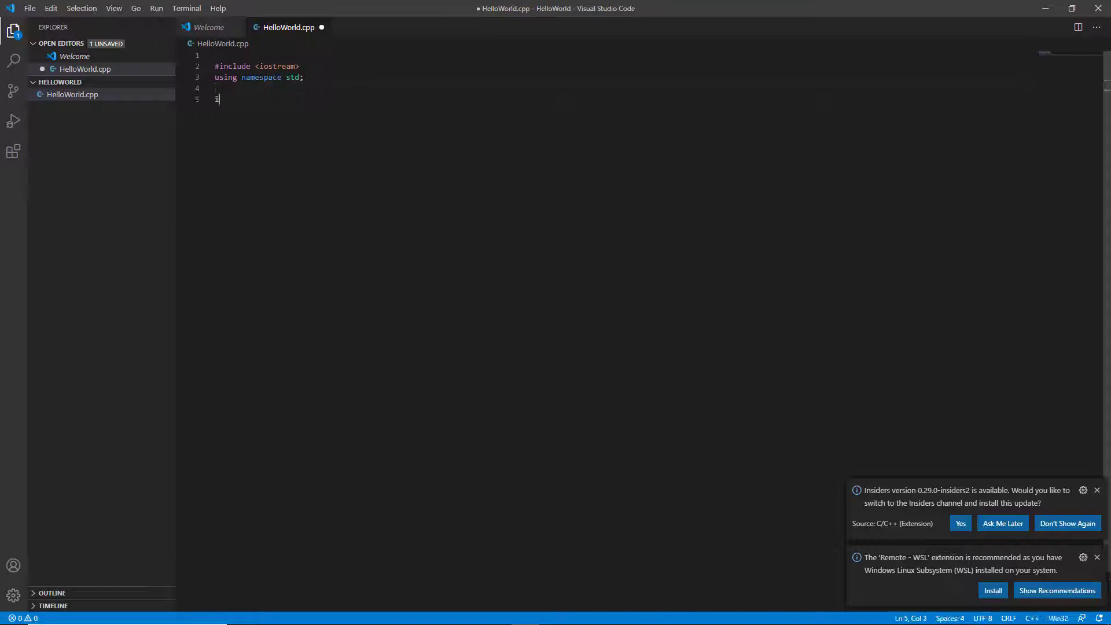
Add an int main() function containing cout << "Hello, World\n"; below the namespace line
type("int main()")
key("Return")
type("{")
key("Return")
type("cout << \"Hello, W")
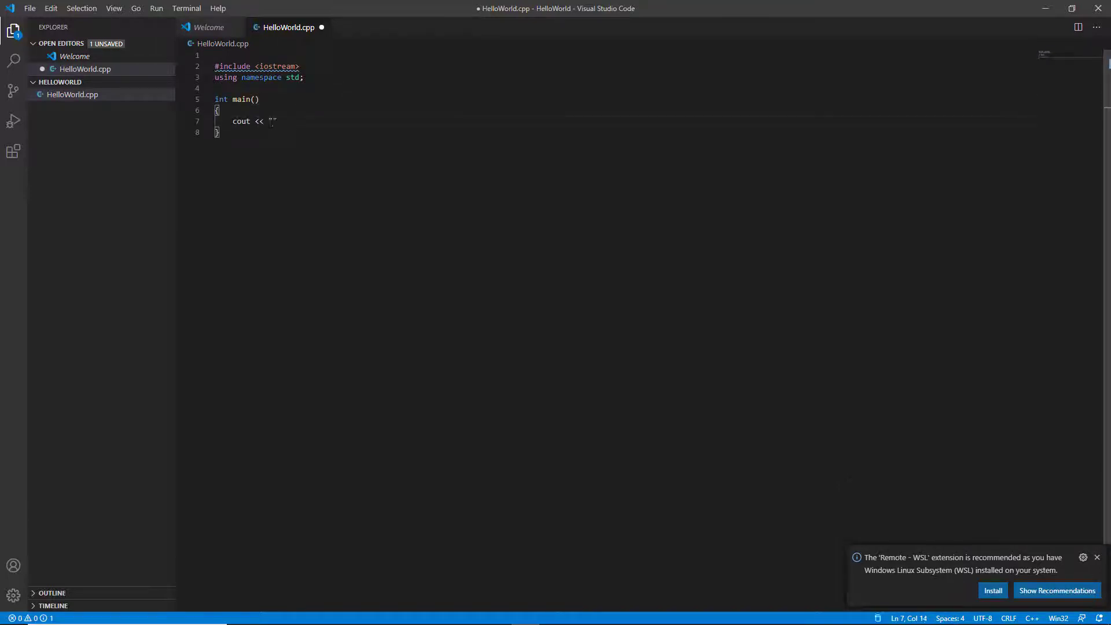
type("orld\\n\";")
key("Down")
key("Return")
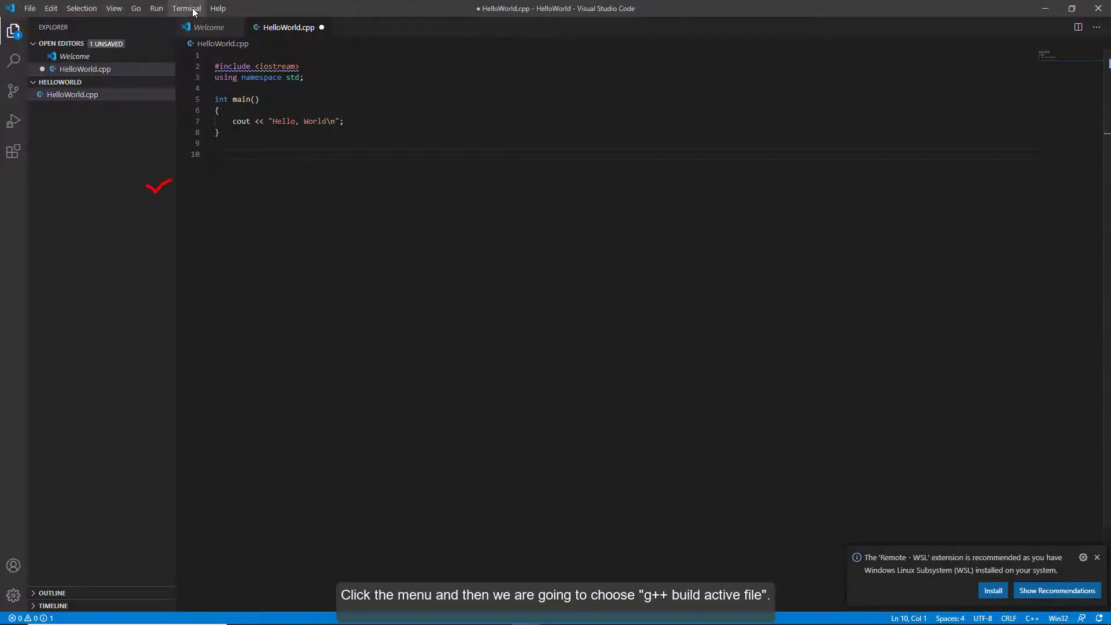
Configure "C/C++: g++.exe build active file" as the default build task and check the compiler command line in tasks.json
left_click(186, 8)
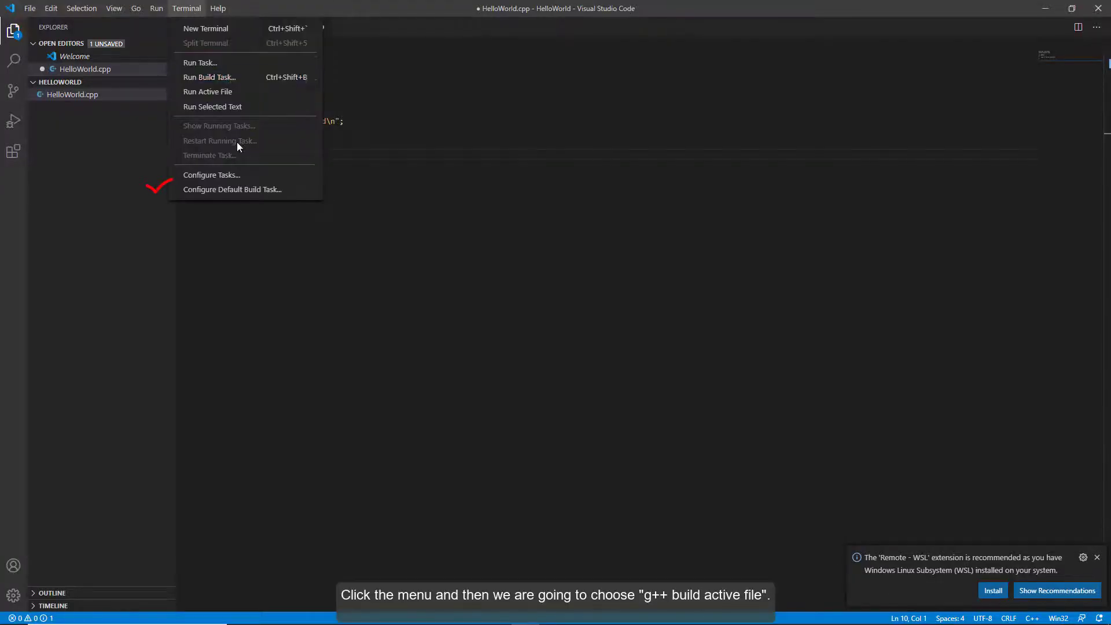
left_click(235, 190)
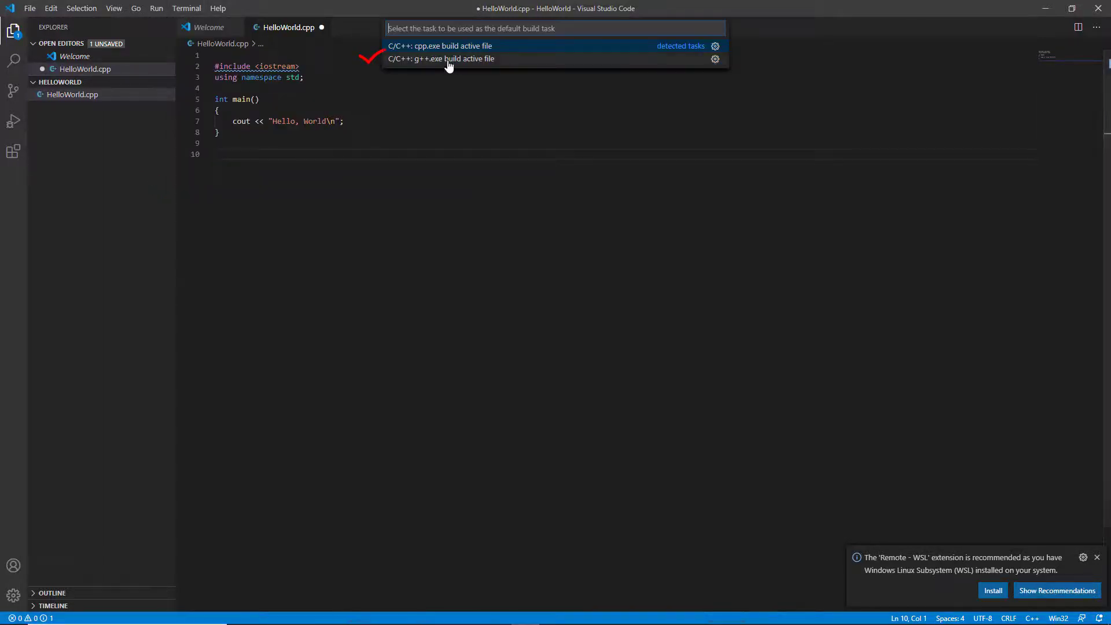
left_click(448, 60)
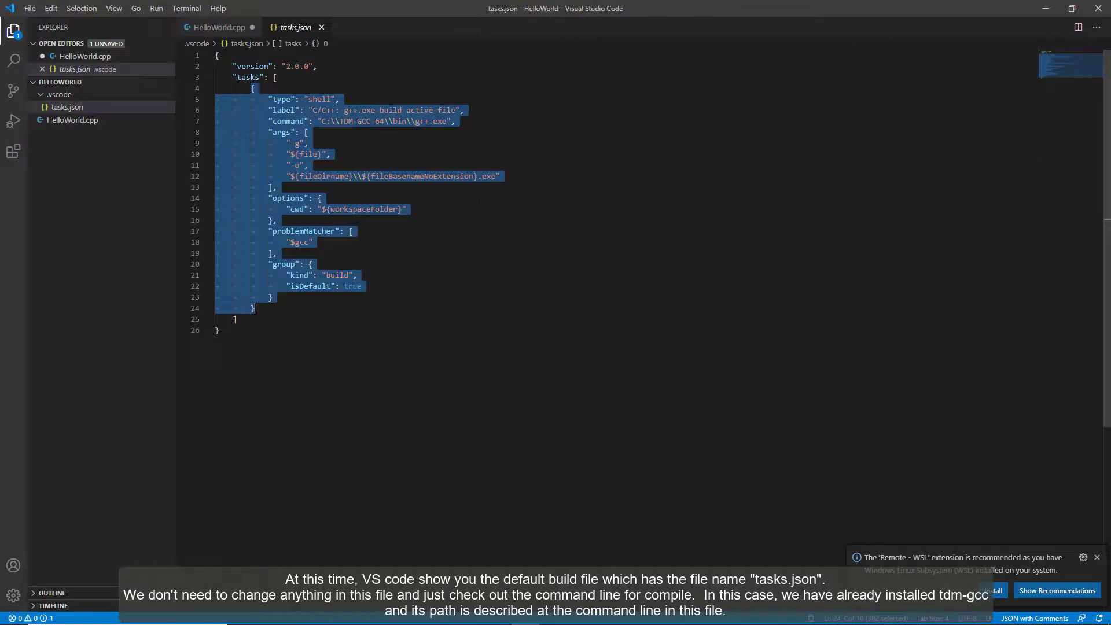
left_click(474, 130)
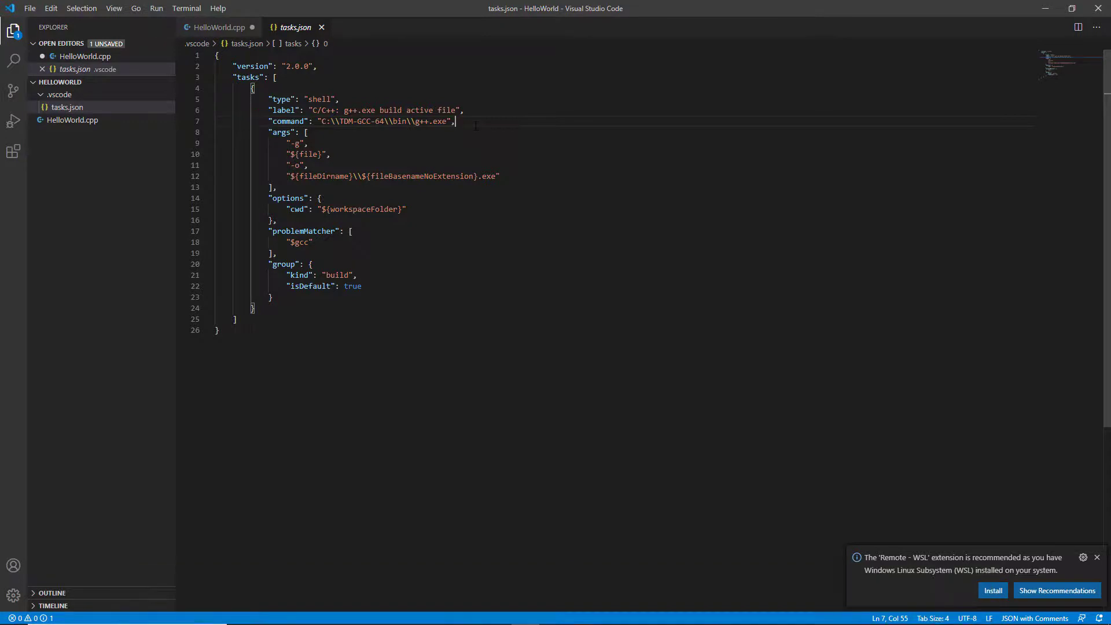
Return to HelloWorld.cpp and compile it with the default build task
left_click(234, 30)
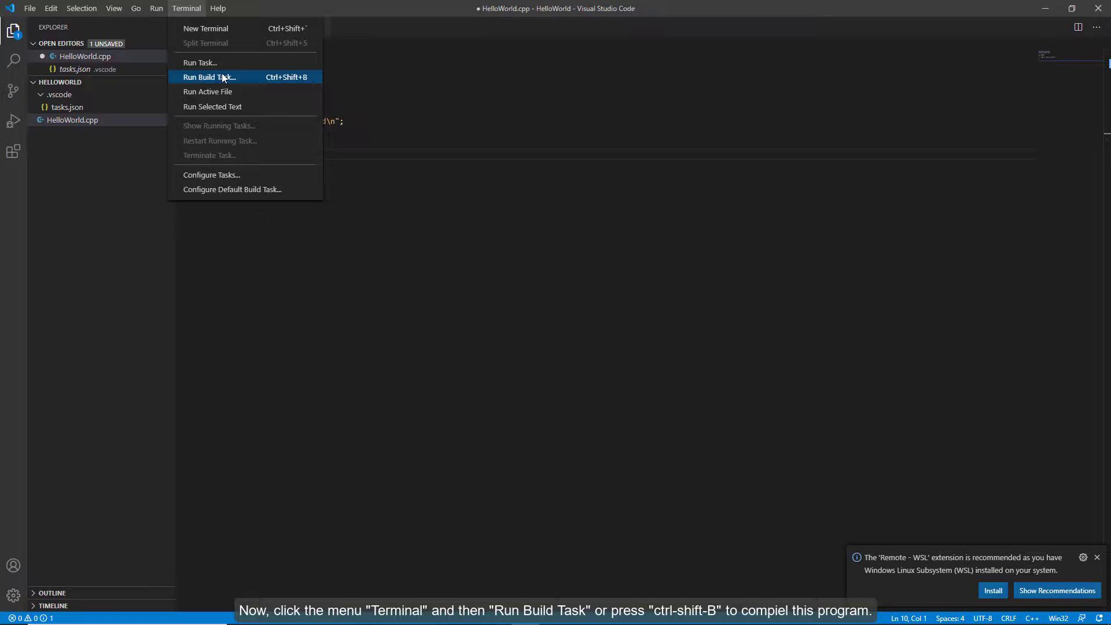
left_click(209, 77)
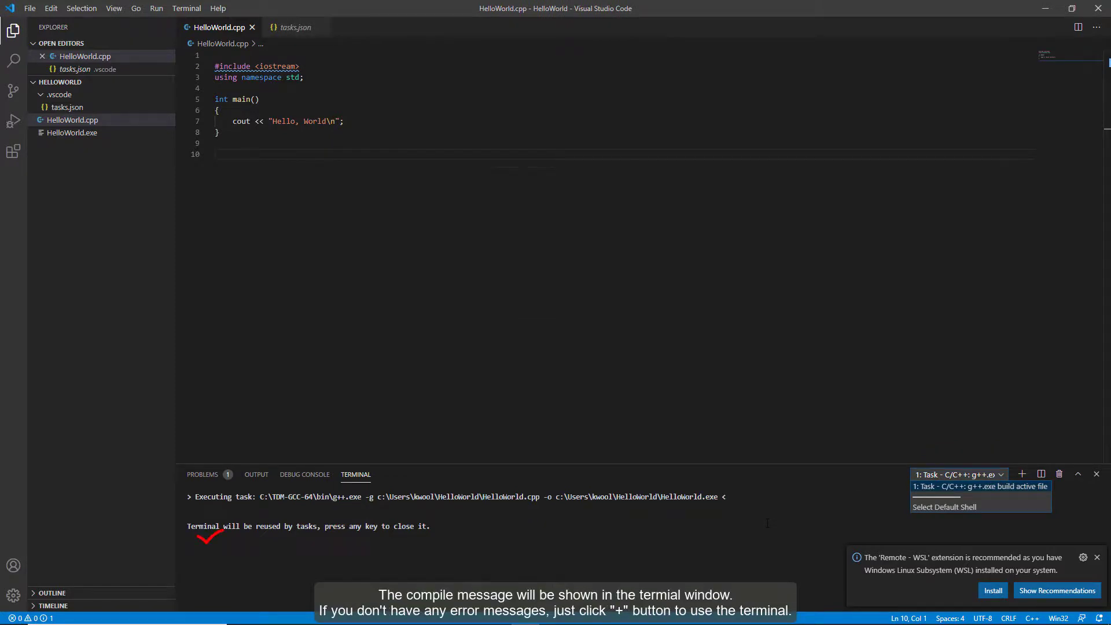
Open a new PowerShell terminal and run the compiled program with ./HelloWorld.exe
left_click(1022, 474)
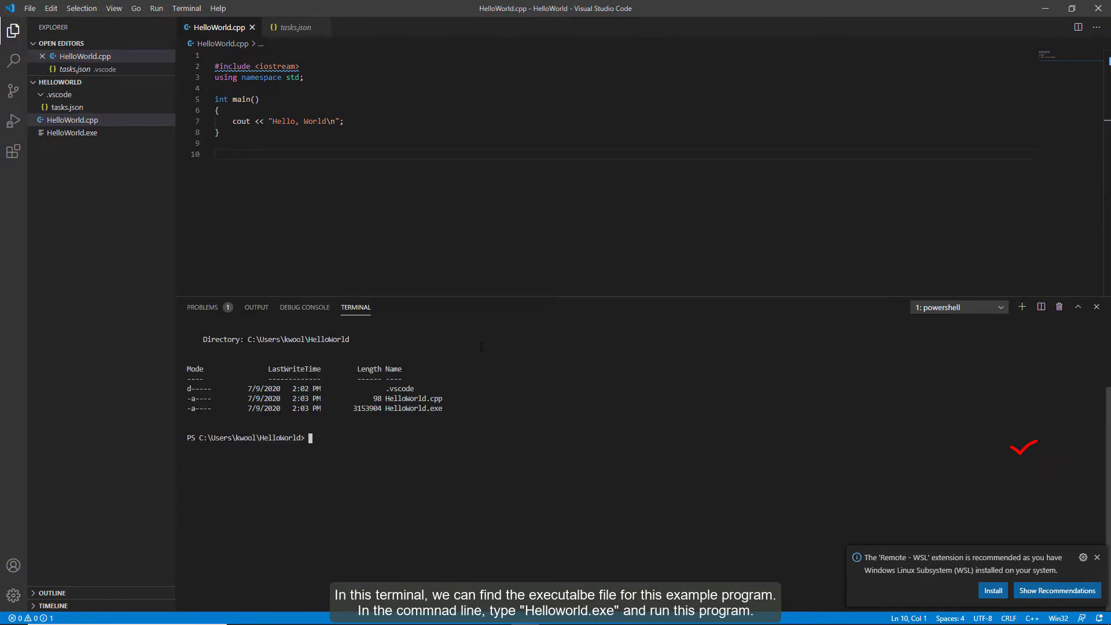
type("./HelloWorld.ex")
type("e")
key("Return")
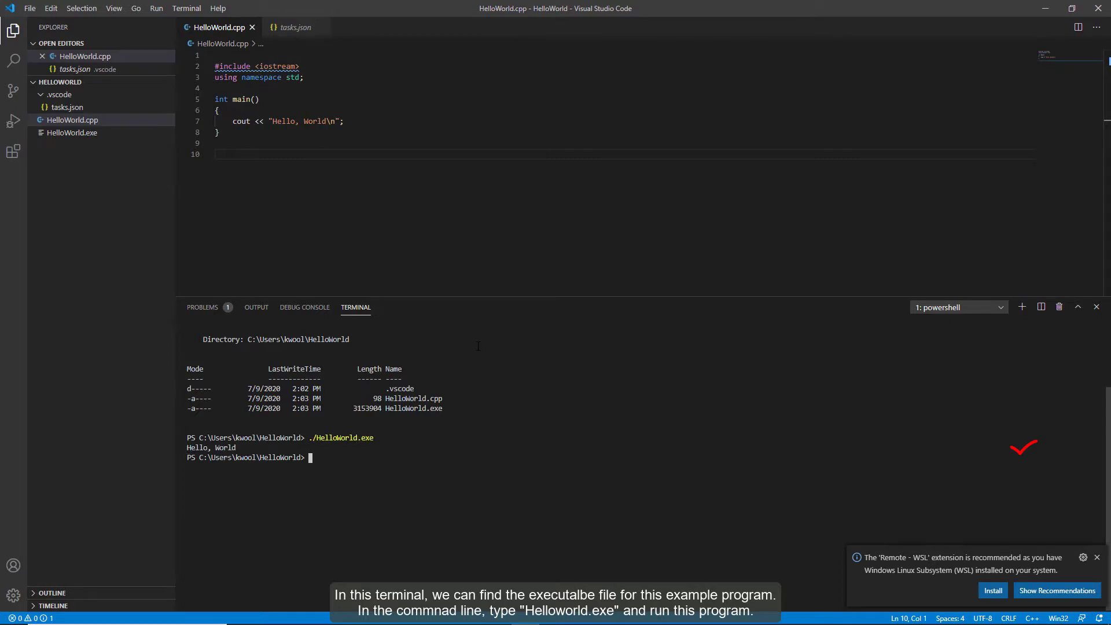